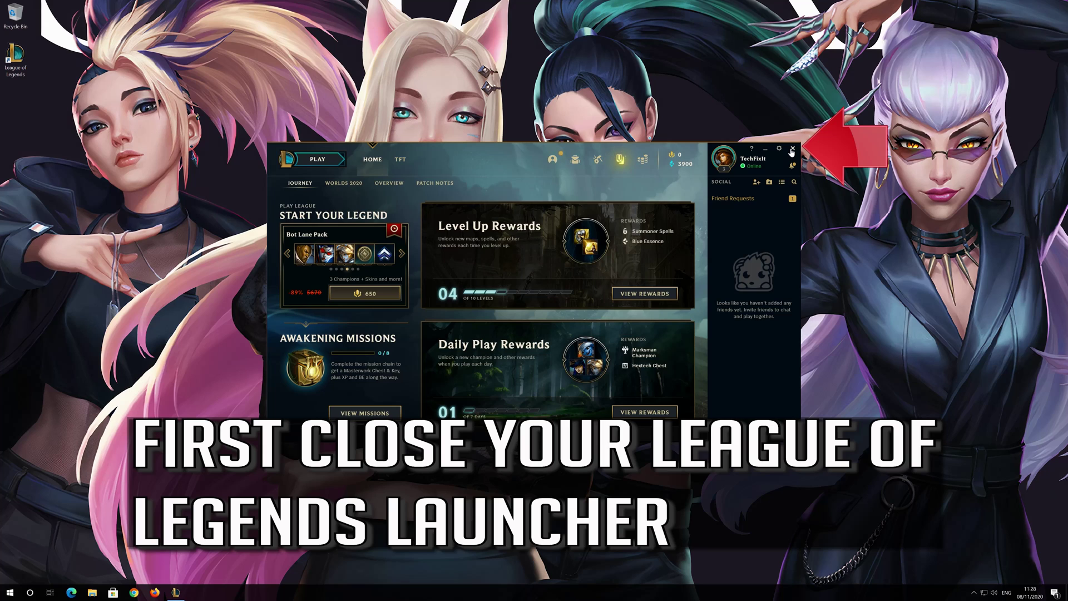
- Sign out of the League client and close the Riot sign-in launcher
{"action": "left_click", "coordinate": [791, 152]}
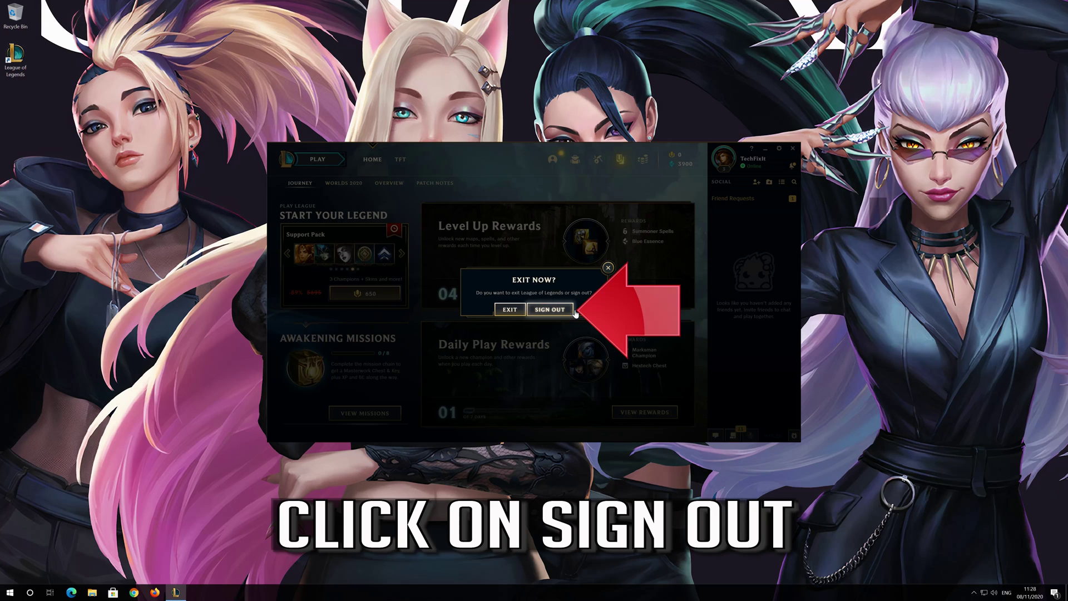
{"action": "left_click", "coordinate": [547, 310]}
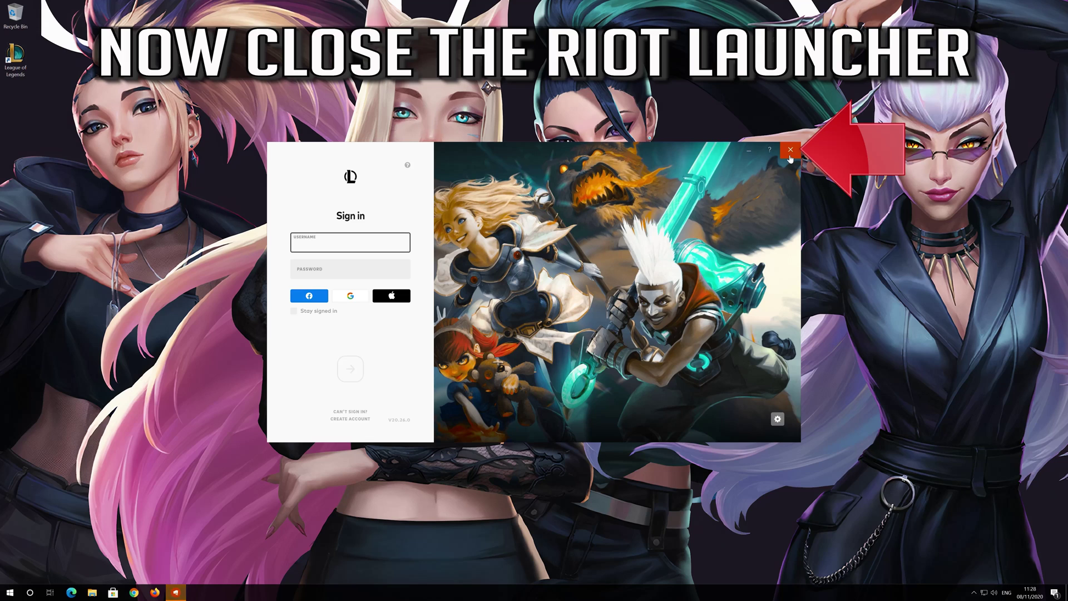
{"action": "left_click", "coordinate": [790, 152]}
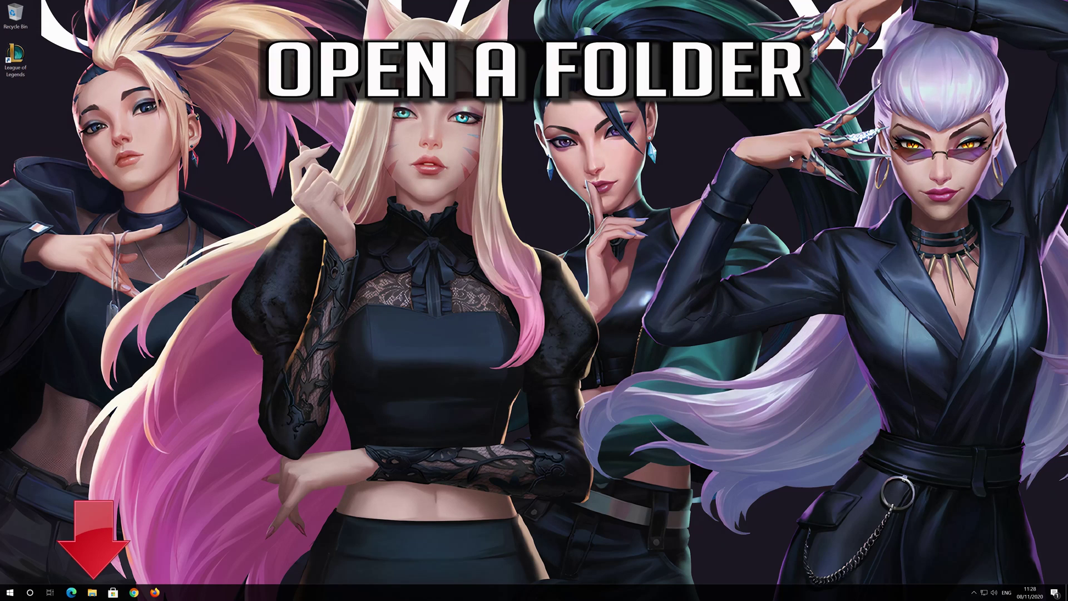
- Navigate to C:\Riot Games\League of Legends in a new Explorer window
{"action": "left_click", "coordinate": [92, 593]}
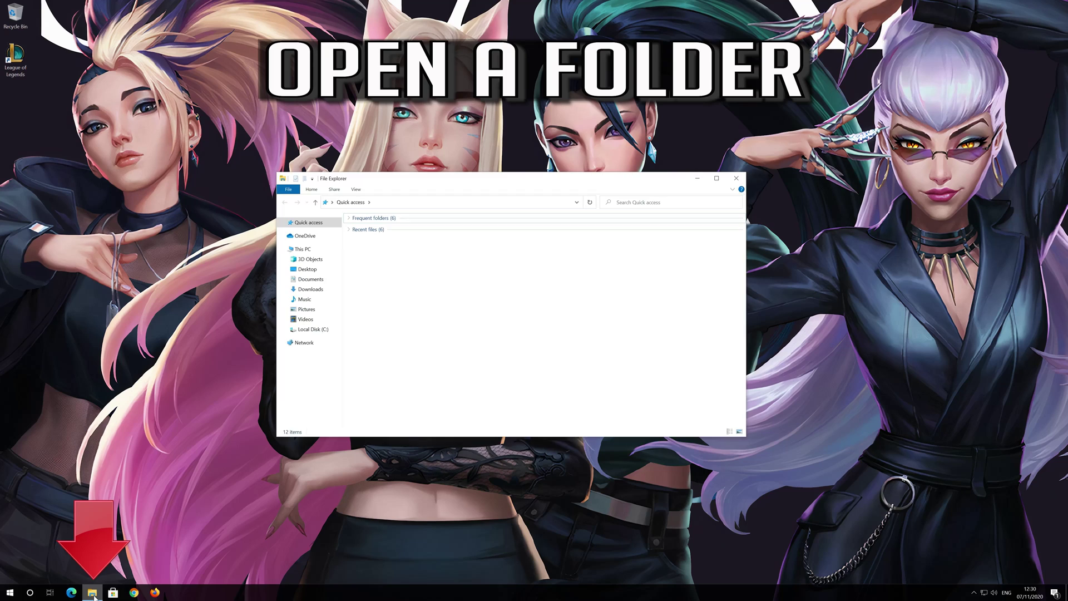
{"action": "left_click", "coordinate": [322, 332]}
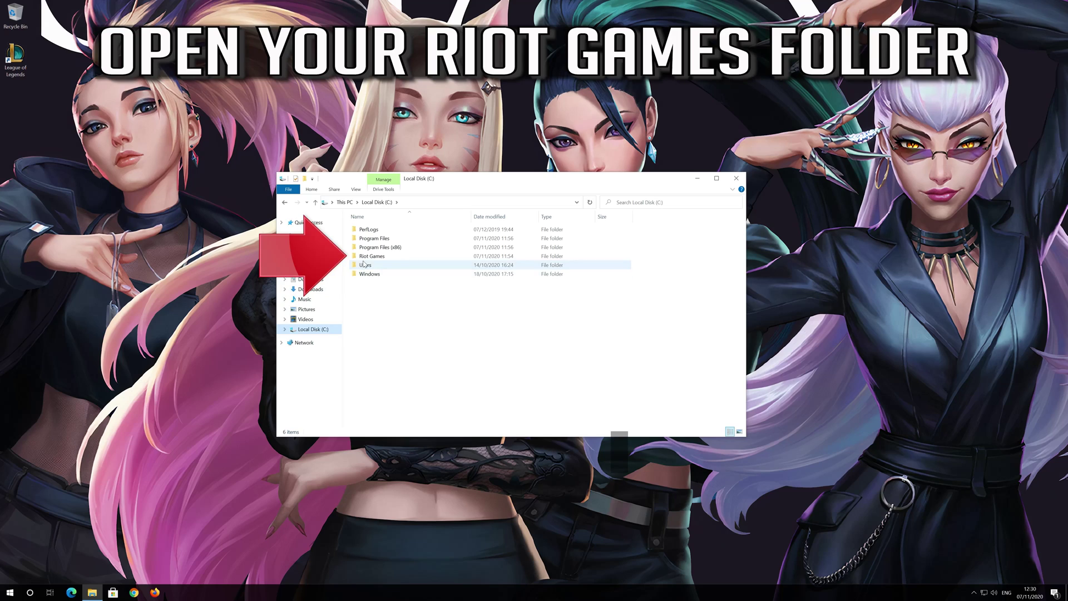
{"action": "left_click", "coordinate": [379, 257]}
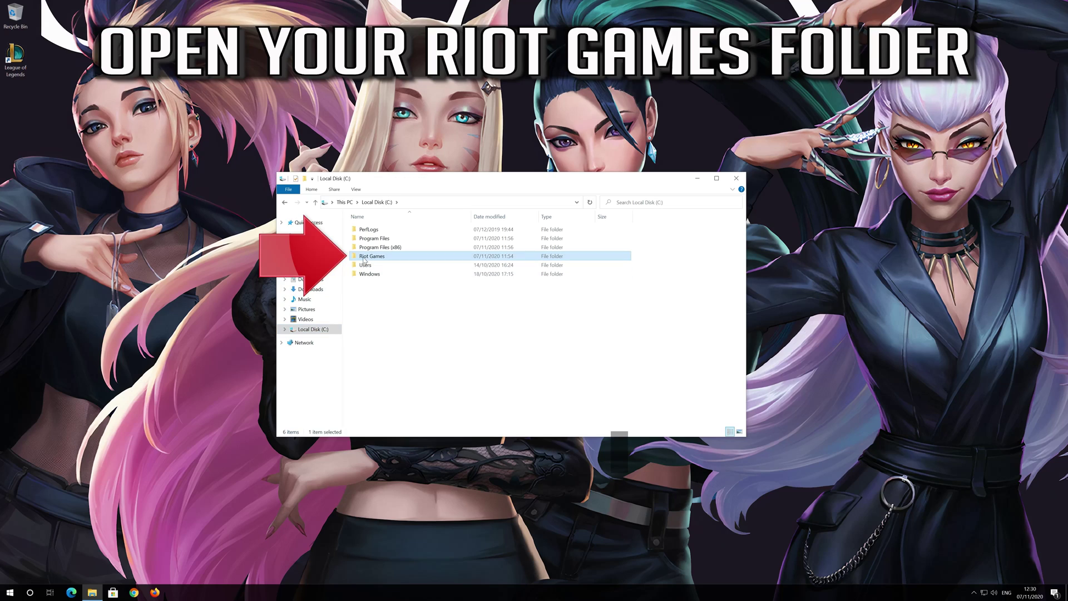
{"action": "double_click", "coordinate": [393, 257]}
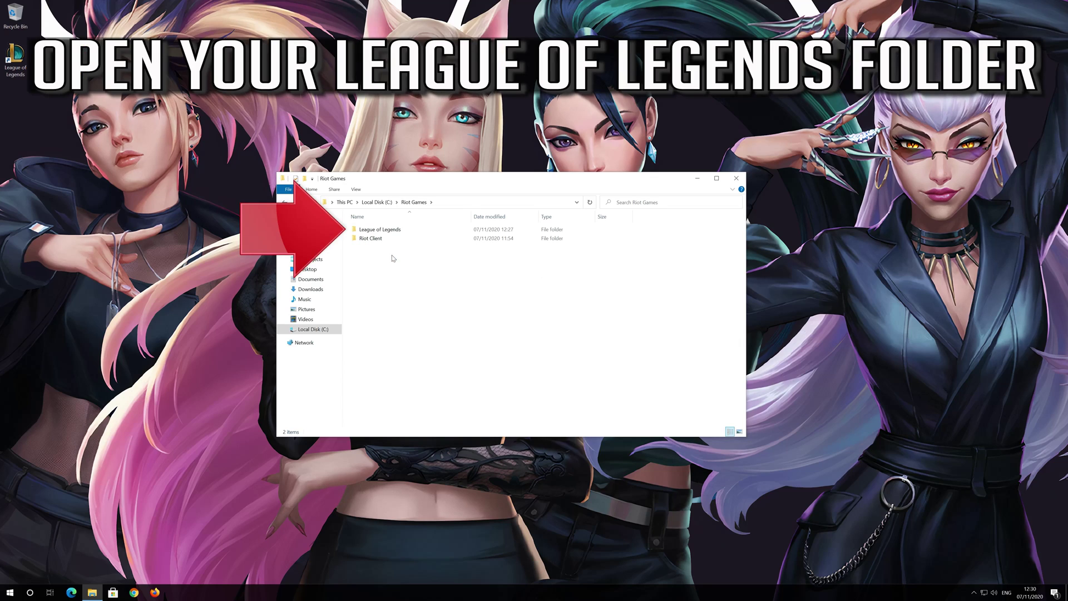
{"action": "left_click", "coordinate": [371, 231]}
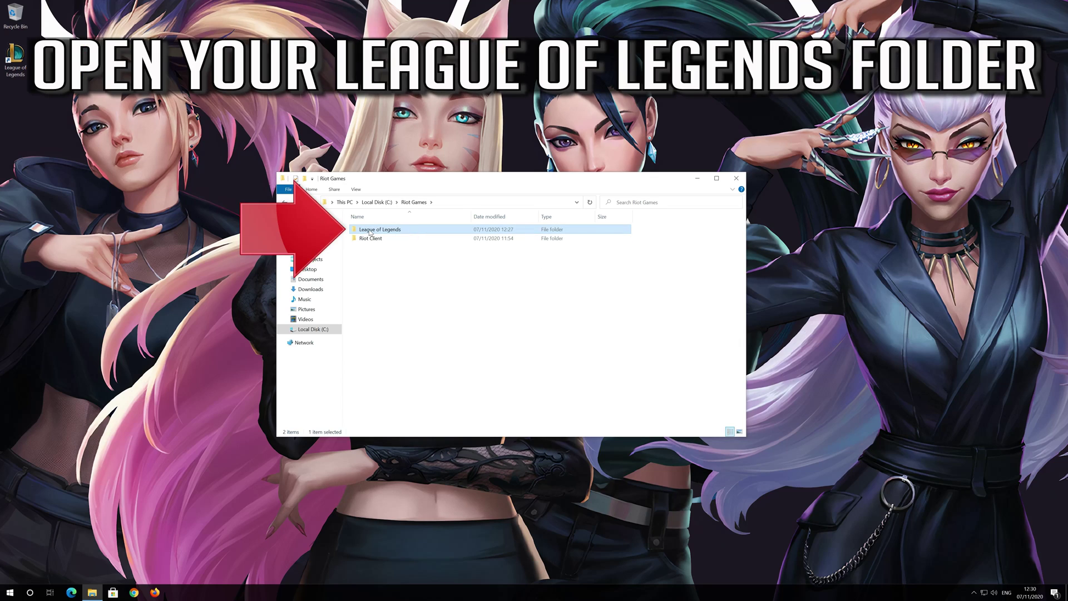
{"action": "double_click", "coordinate": [428, 235]}
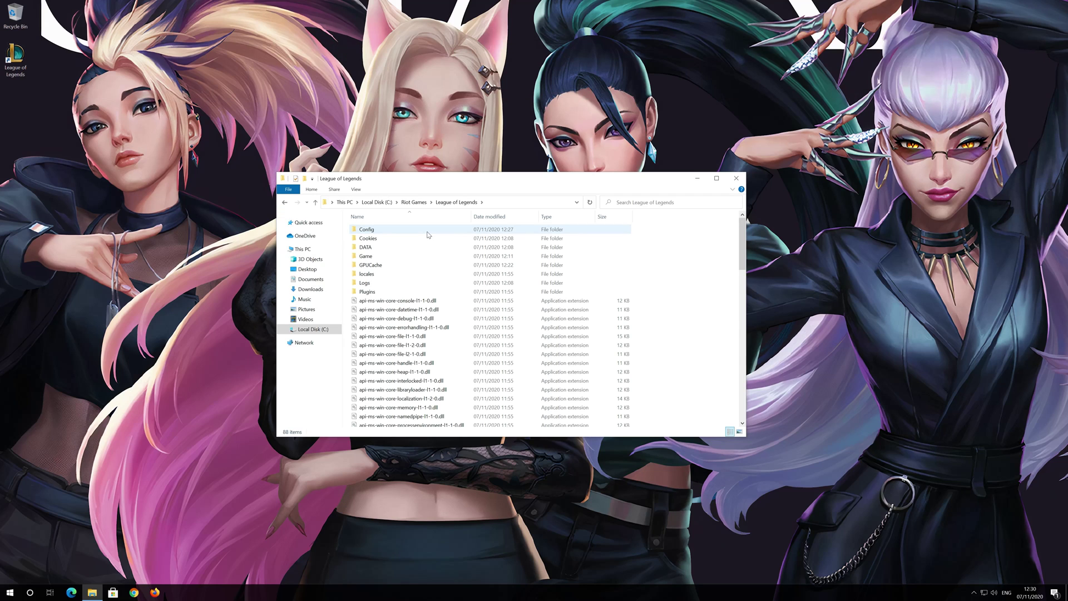
{"action": "scroll", "coordinate": [426, 242], "scroll_direction": "down", "scroll_amount": 2}
{"action": "scroll", "coordinate": [425, 248], "scroll_direction": "down", "scroll_amount": 2}
{"action": "scroll", "coordinate": [426, 247], "scroll_direction": "down", "scroll_amount": 3}
{"action": "scroll", "coordinate": [426, 248], "scroll_direction": "down", "scroll_amount": 3}
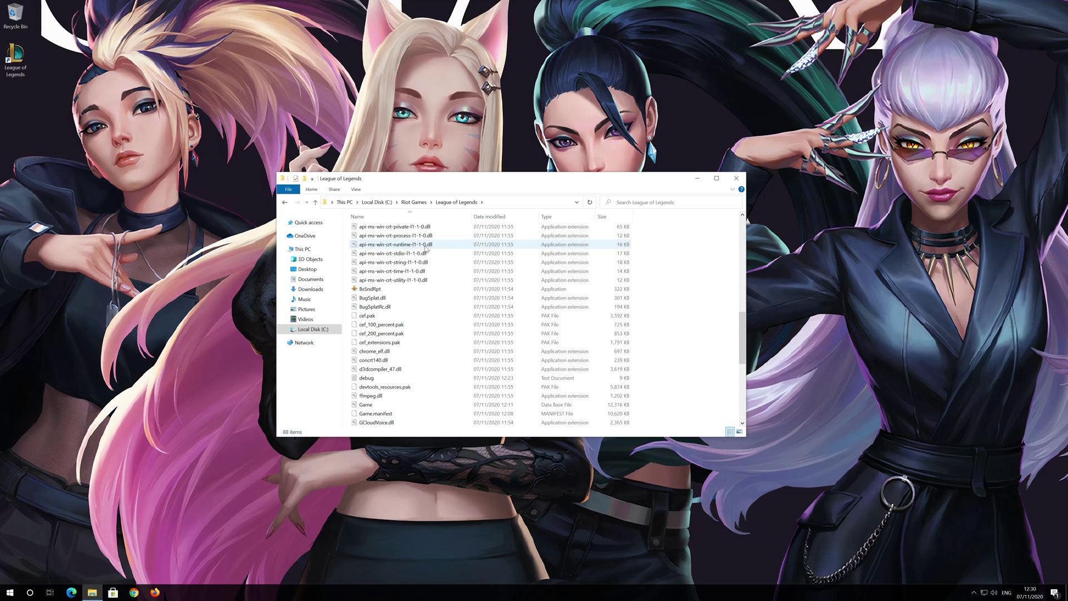
{"action": "scroll", "coordinate": [425, 249], "scroll_direction": "down", "scroll_amount": 3}
{"action": "scroll", "coordinate": [425, 248], "scroll_direction": "down", "scroll_amount": 1}
- Create a LeagueClient shortcut and drag it onto the desktop
{"action": "left_click", "coordinate": [401, 307]}
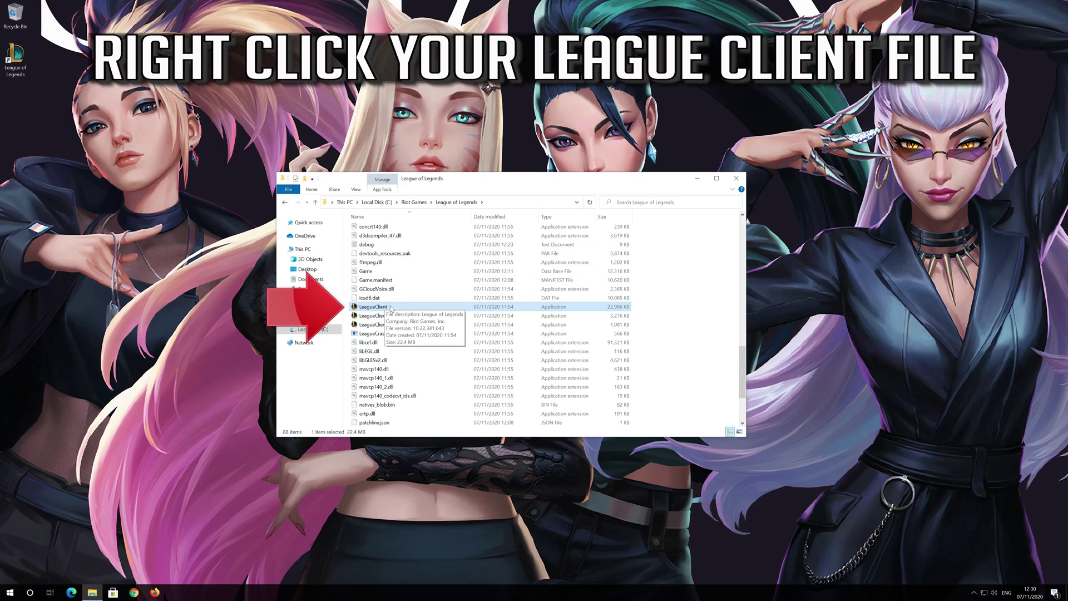
{"action": "right_click", "coordinate": [429, 310]}
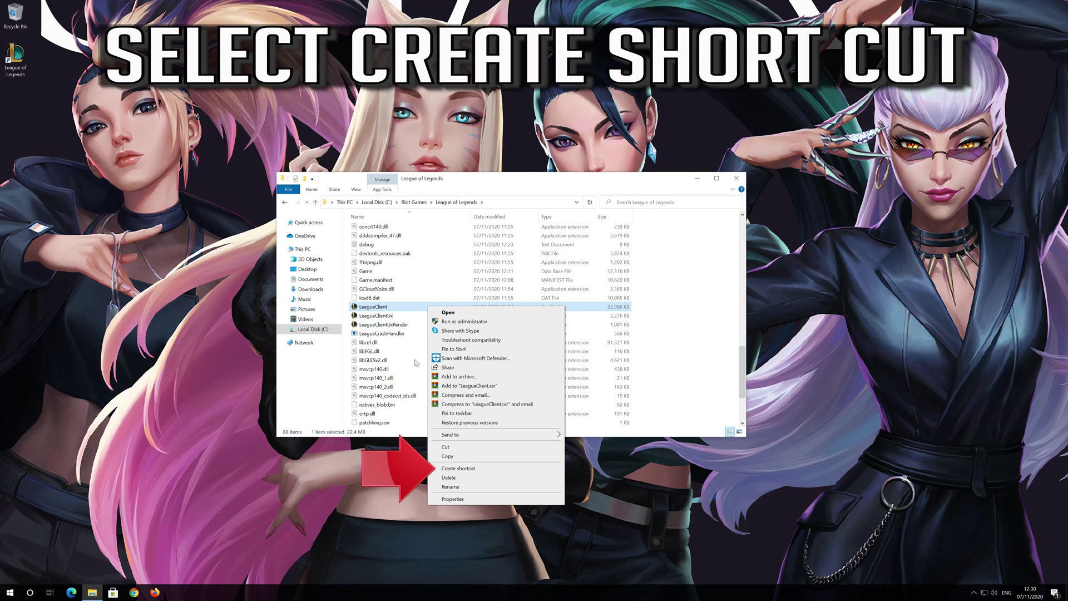
{"action": "left_click", "coordinate": [497, 474]}
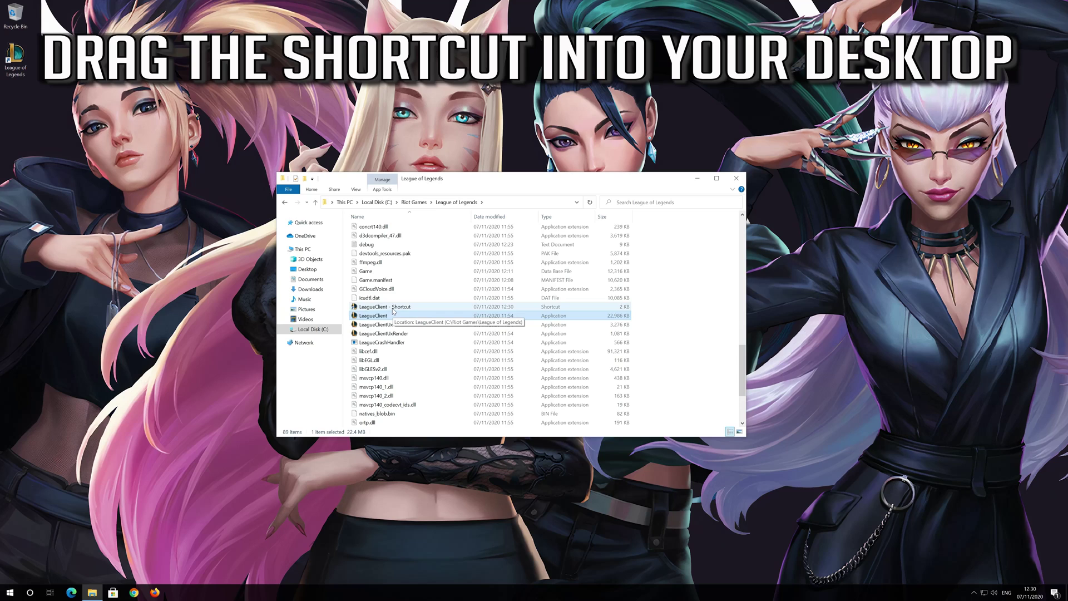
{"action": "mouse_move", "coordinate": [393, 307]}
{"action": "left_mouse_down"}
{"action": "mouse_move", "coordinate": [431, 225]}
{"action": "mouse_move", "coordinate": [16, 126]}
{"action": "left_mouse_up"}
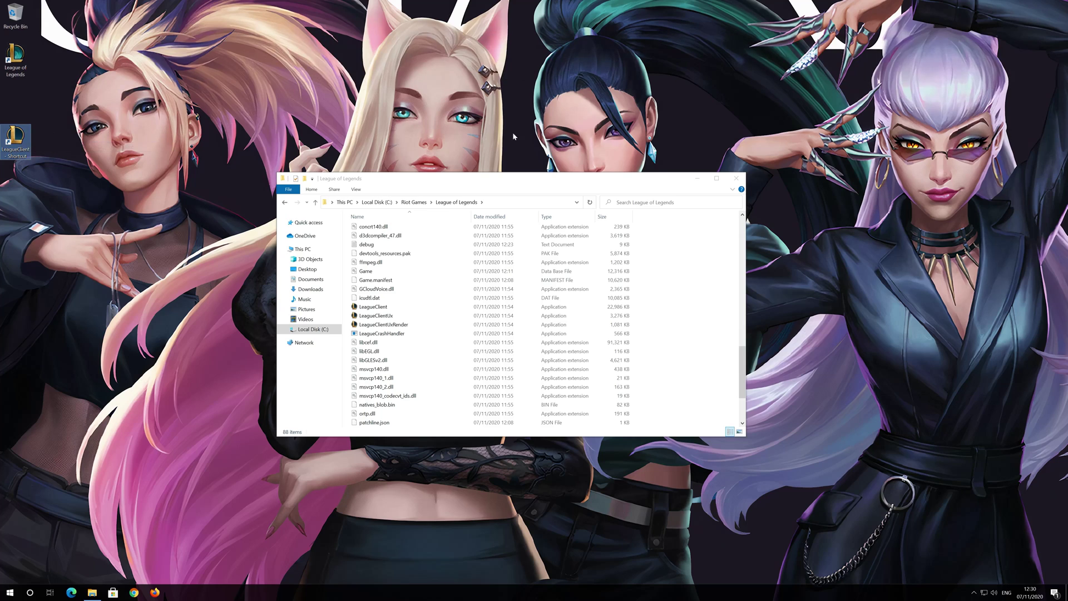
- Close the folder window and bring up Properties for the LeagueClient desktop shortcut
{"action": "left_click", "coordinate": [736, 178]}
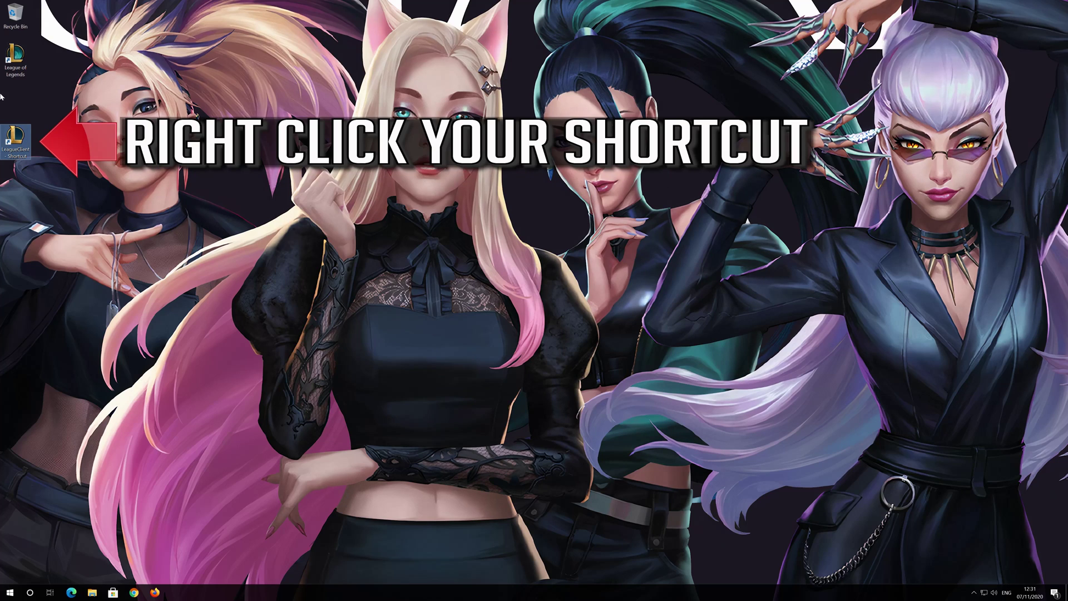
{"action": "right_click", "coordinate": [18, 143]}
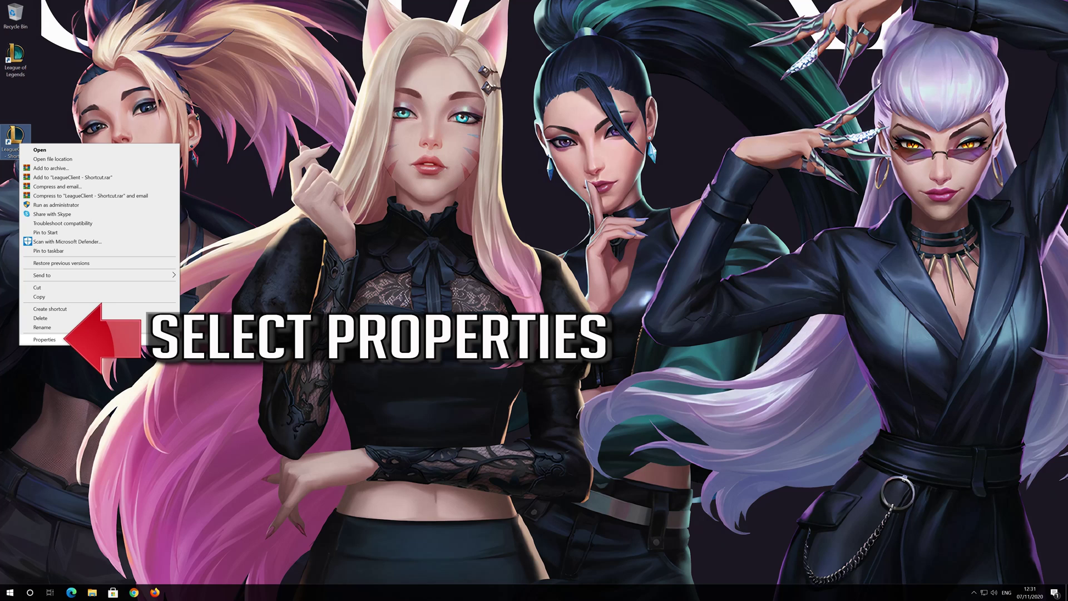
{"action": "left_click", "coordinate": [84, 339]}
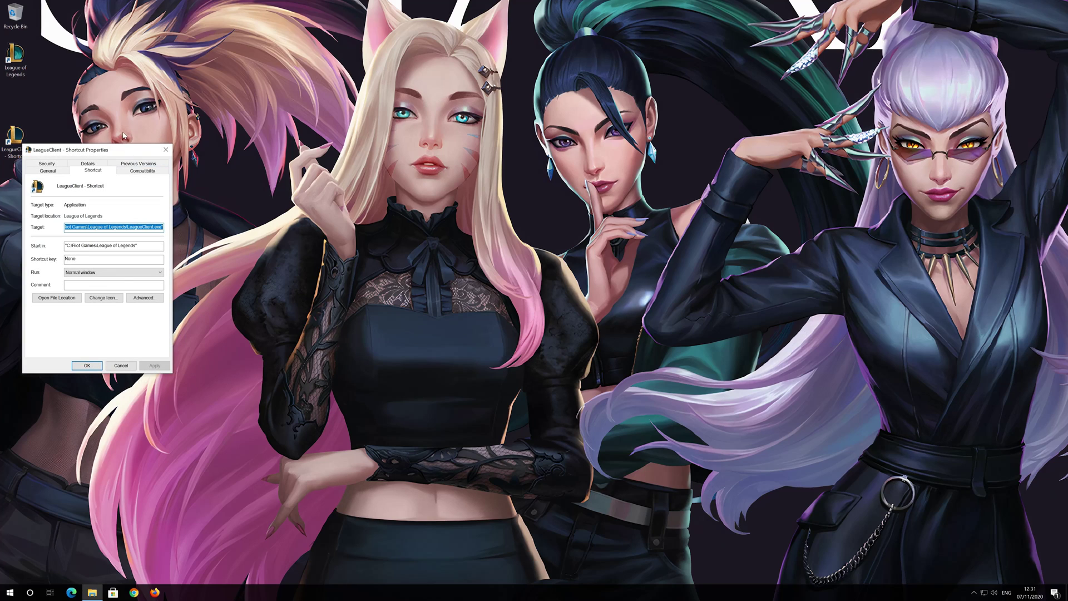
- Append ' --locale=ko_KR' to the shortcut's Target field and apply the change
{"action": "left_click_drag", "start_coordinate": [115, 153], "coordinate": [495, 144]}
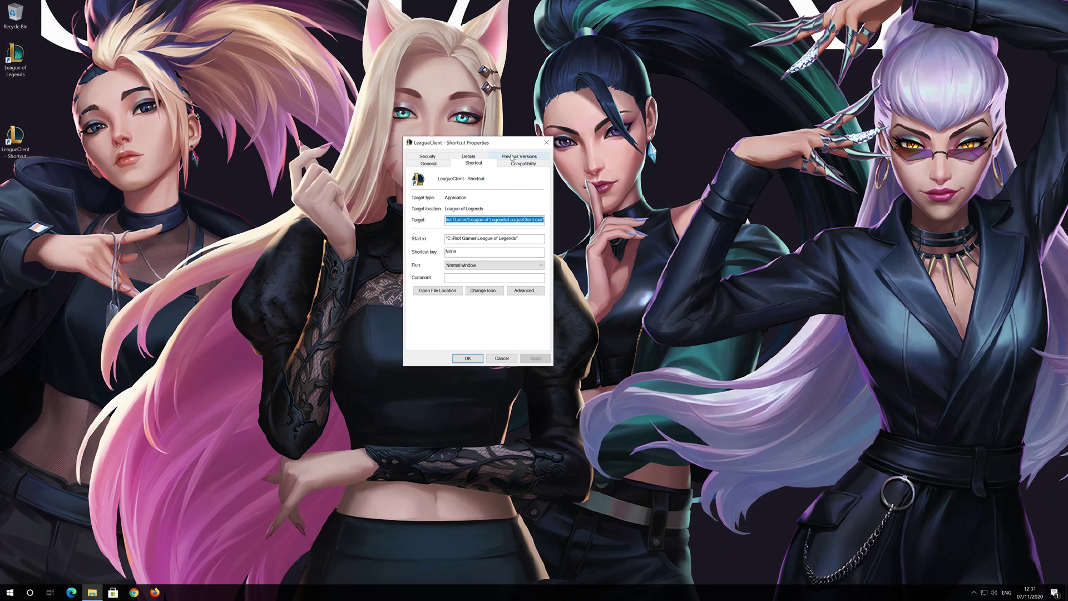
{"action": "left_click", "coordinate": [543, 220]}
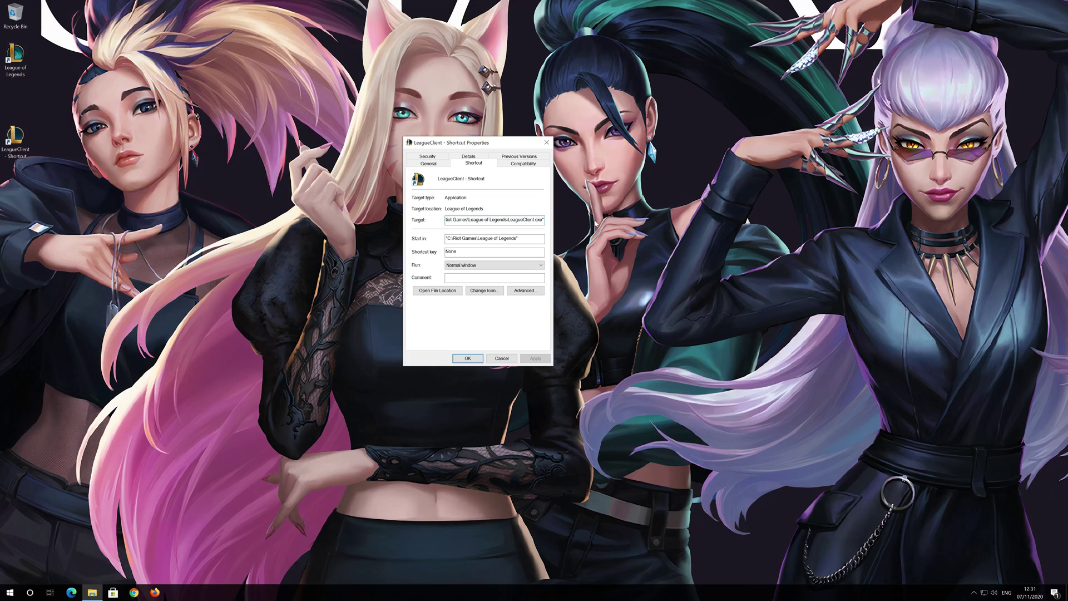
{"action": "key", "text": "space"}
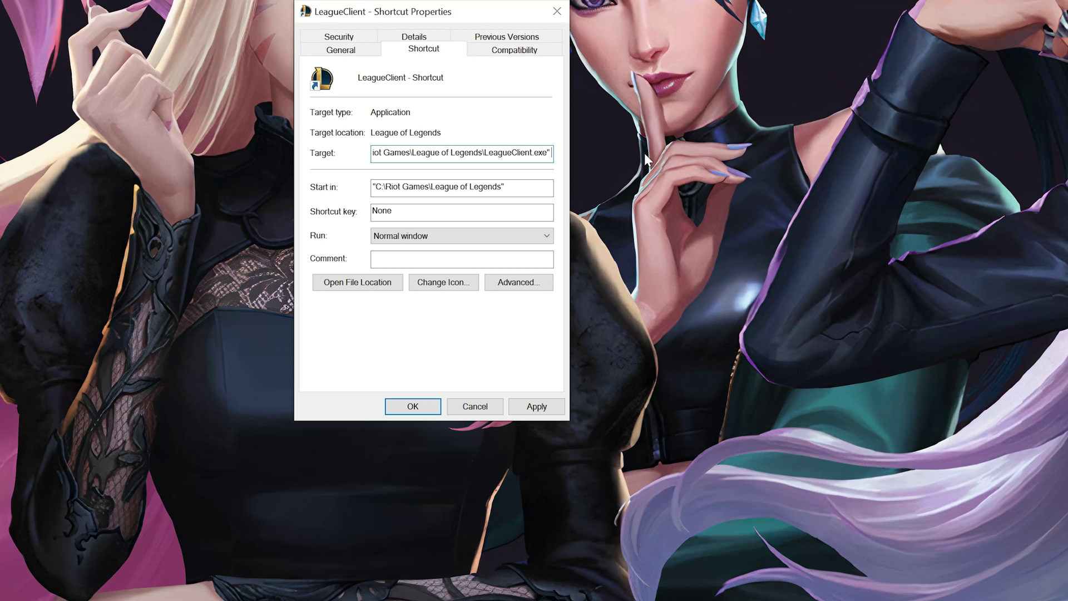
{"action": "type", "text": "--"}
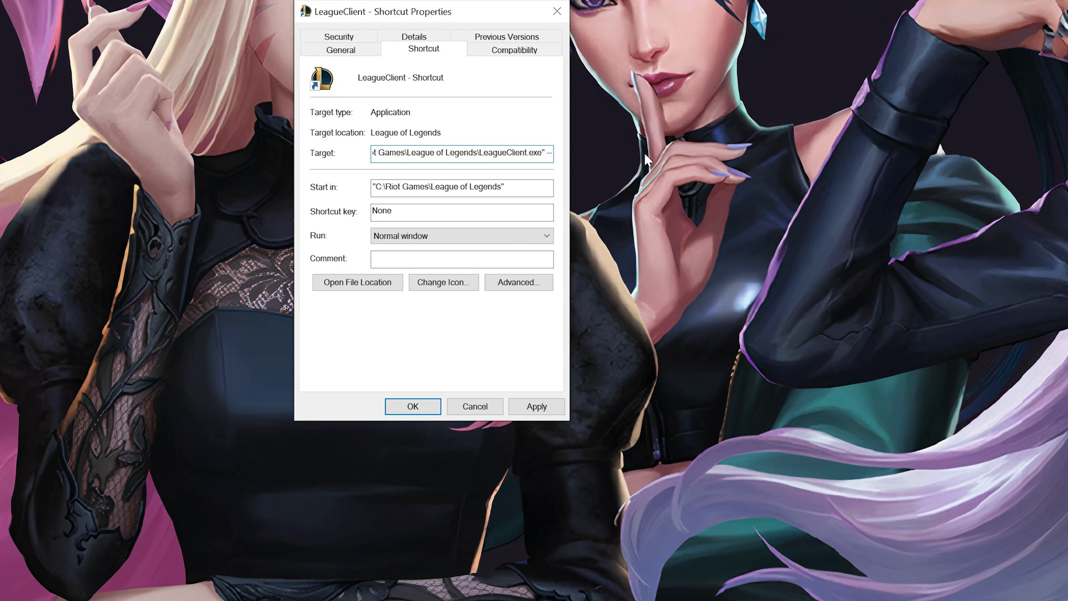
{"action": "type", "text": "locale"}
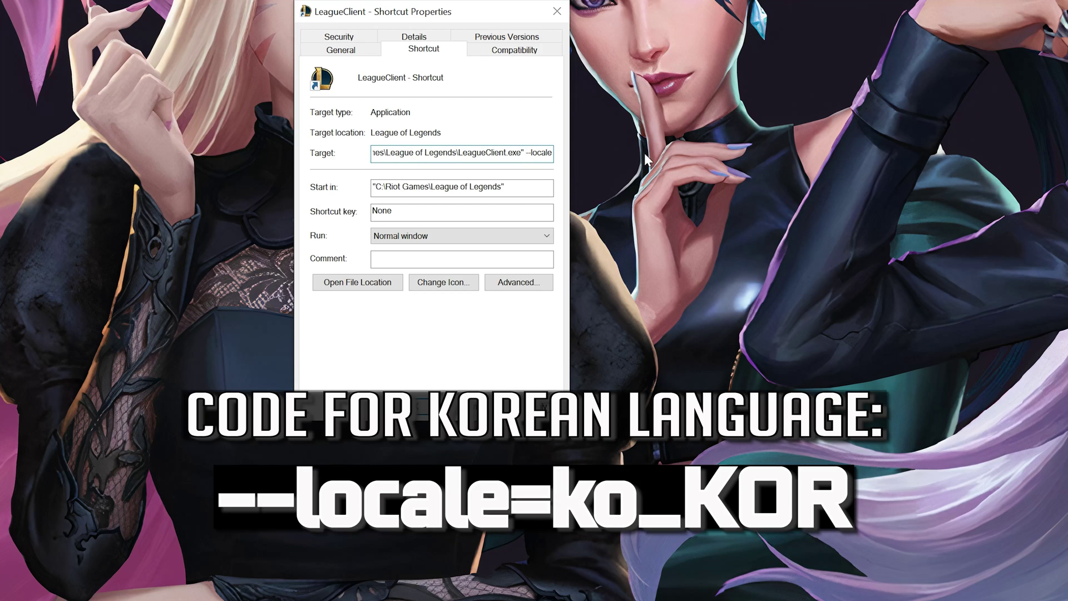
{"action": "type", "text": "="}
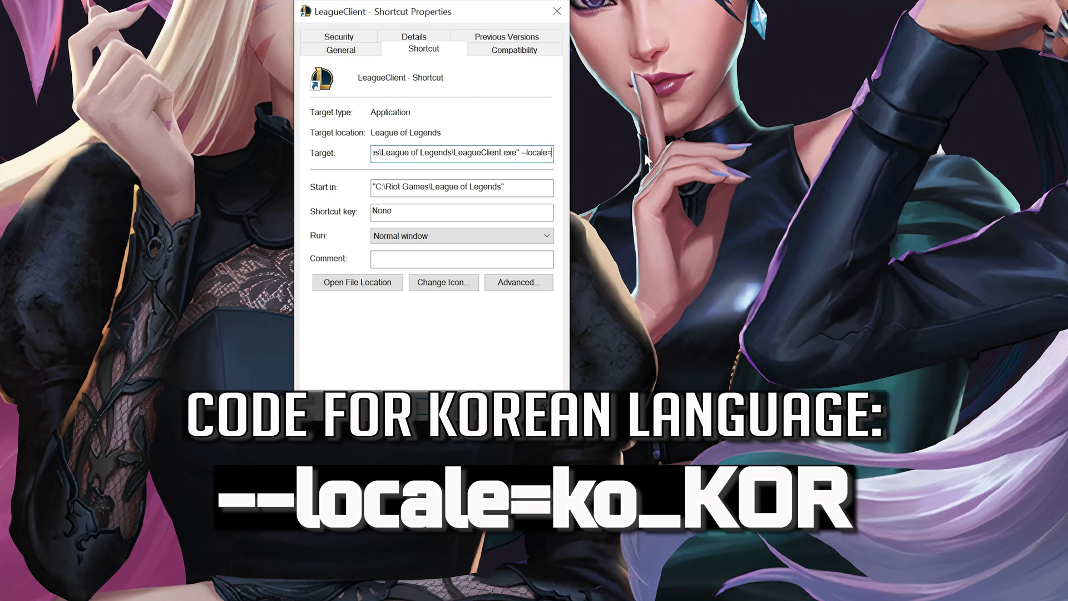
{"action": "type", "text": "ko"}
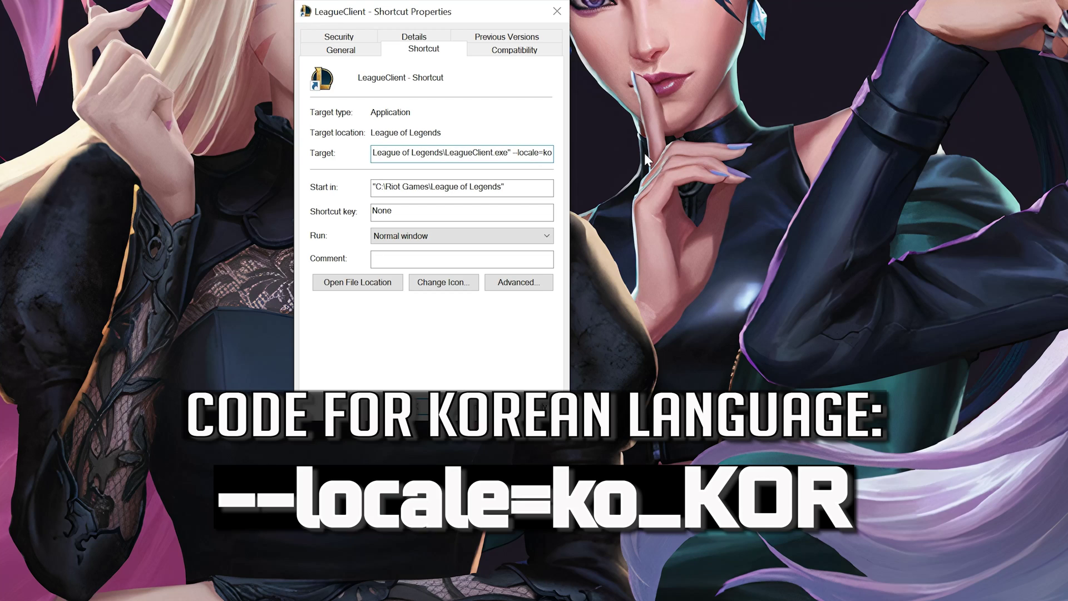
{"action": "type", "text": "_"}
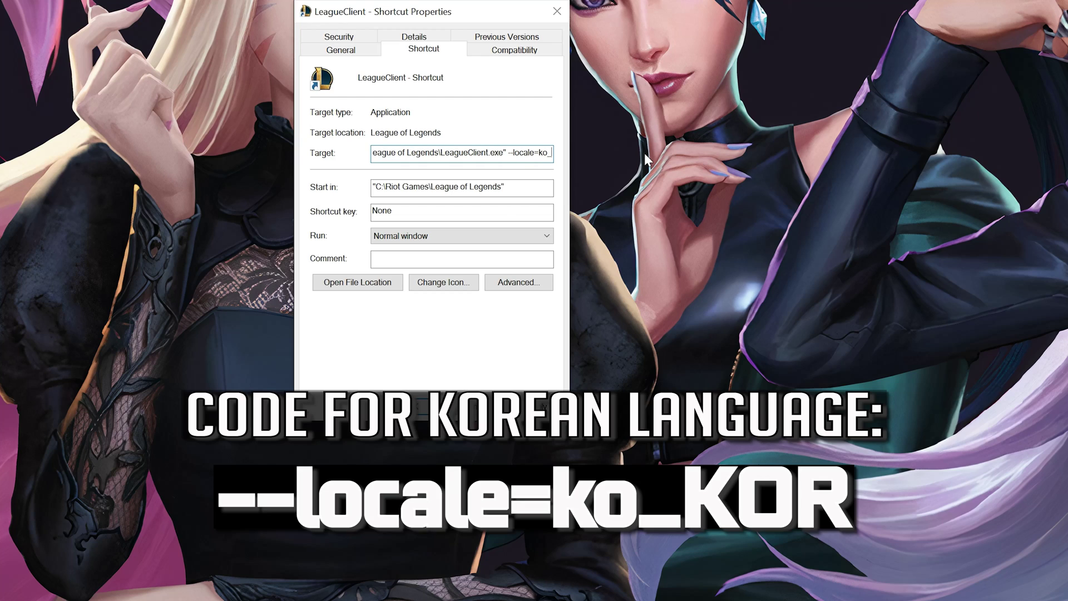
{"action": "type", "text": "KR"}
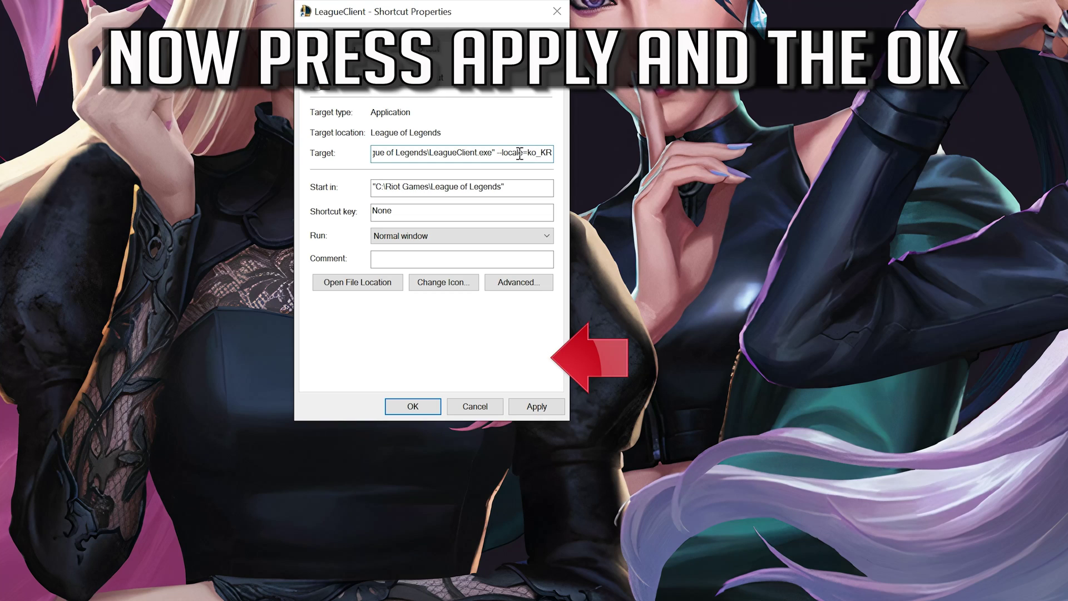
{"action": "left_click", "coordinate": [537, 409]}
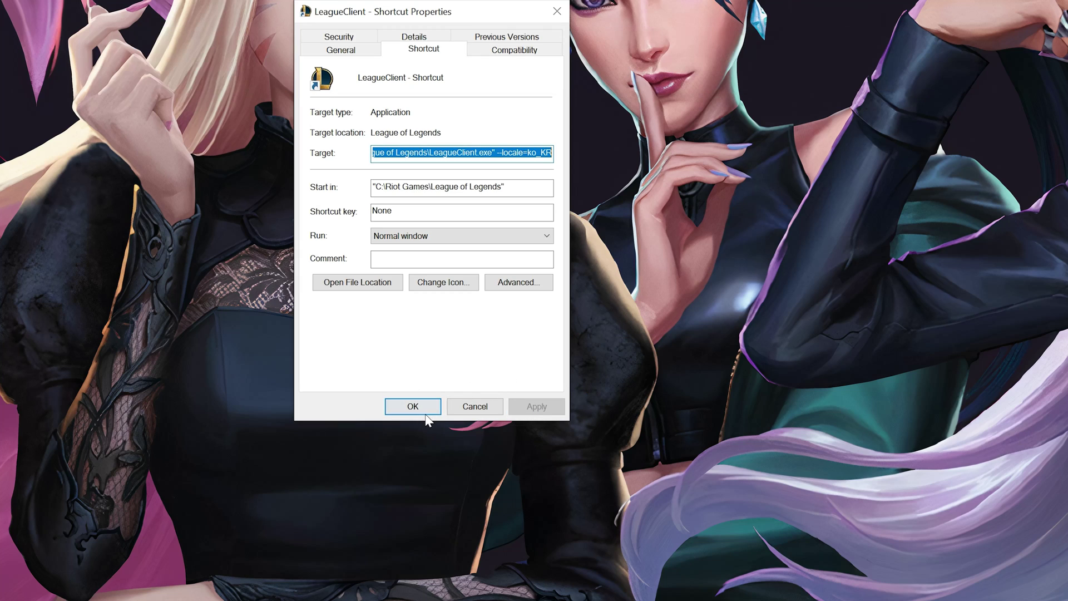
{"action": "left_click", "coordinate": [412, 407]}
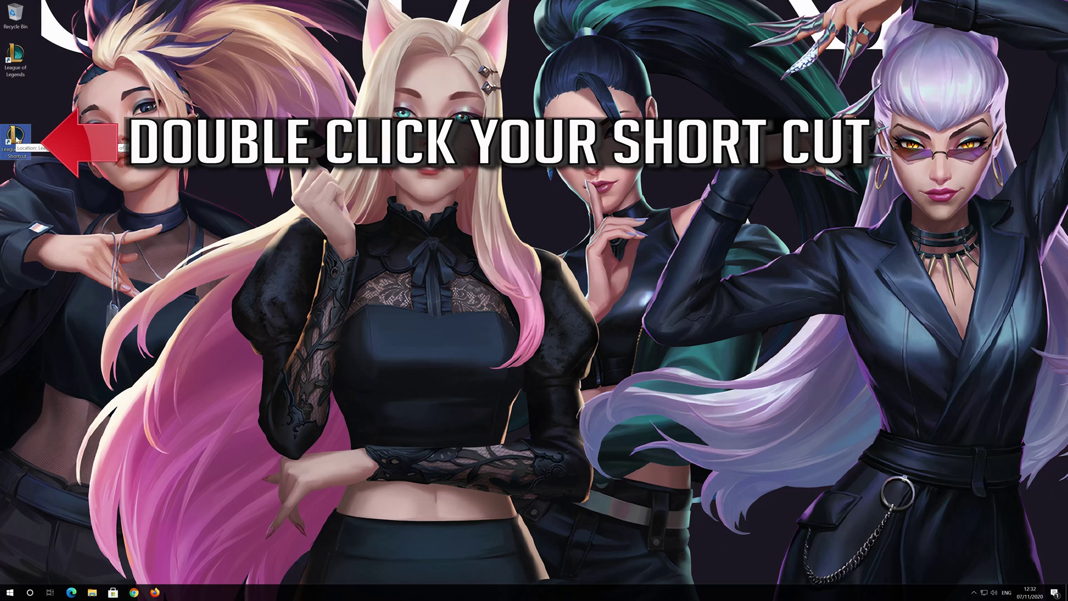
- Launch the edited LeagueClient shortcut to get the Korean login screen
{"action": "double_click", "coordinate": [16, 140]}
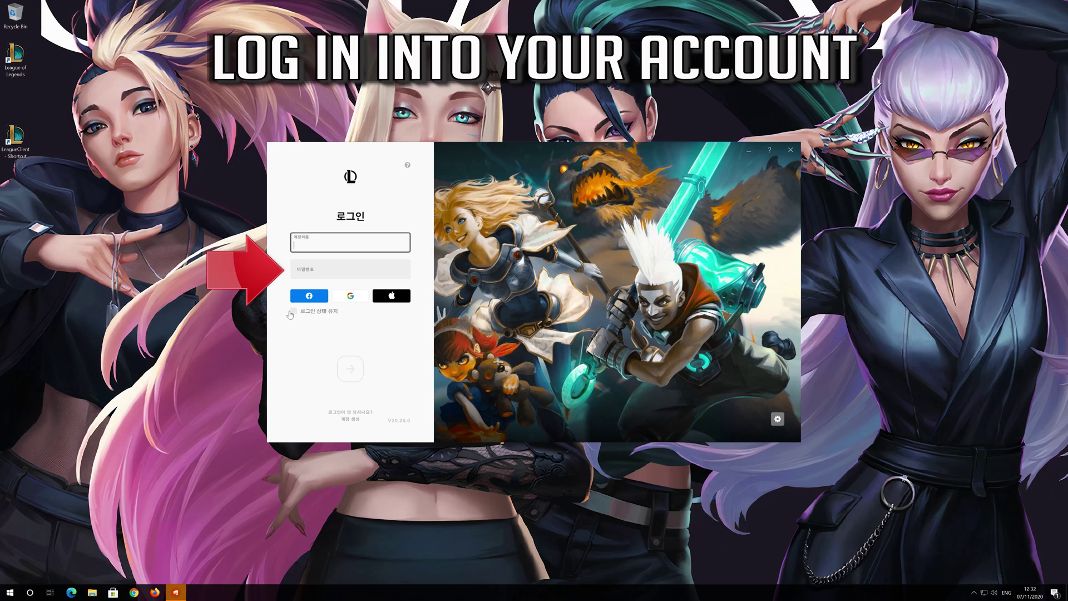
- Enable stay-signed-in, enter username and password, and submit the Korean login
{"action": "left_click", "coordinate": [292, 312]}
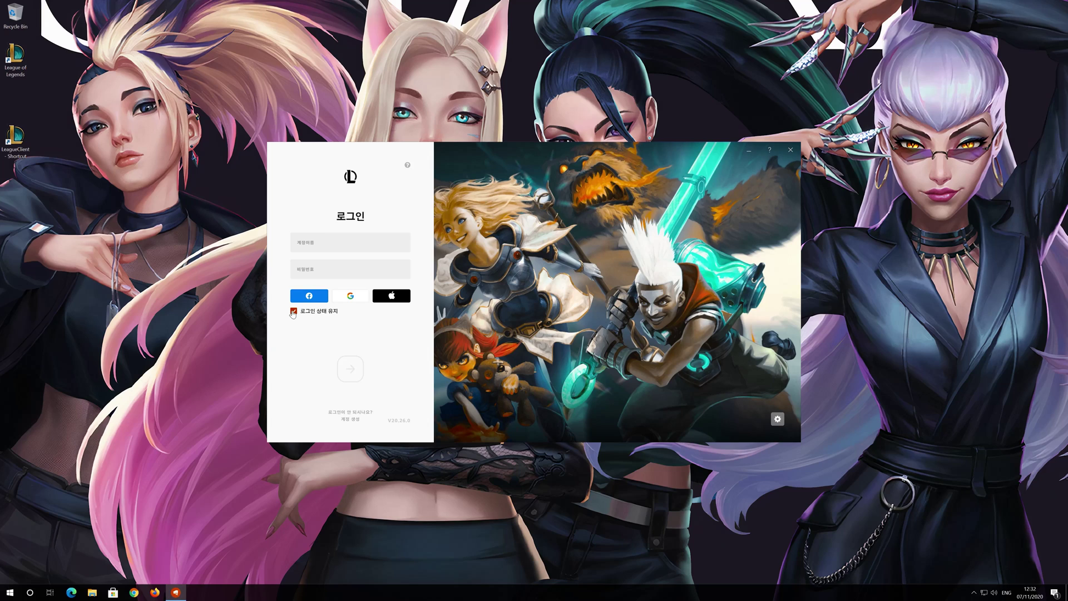
{"action": "left_click", "coordinate": [325, 241]}
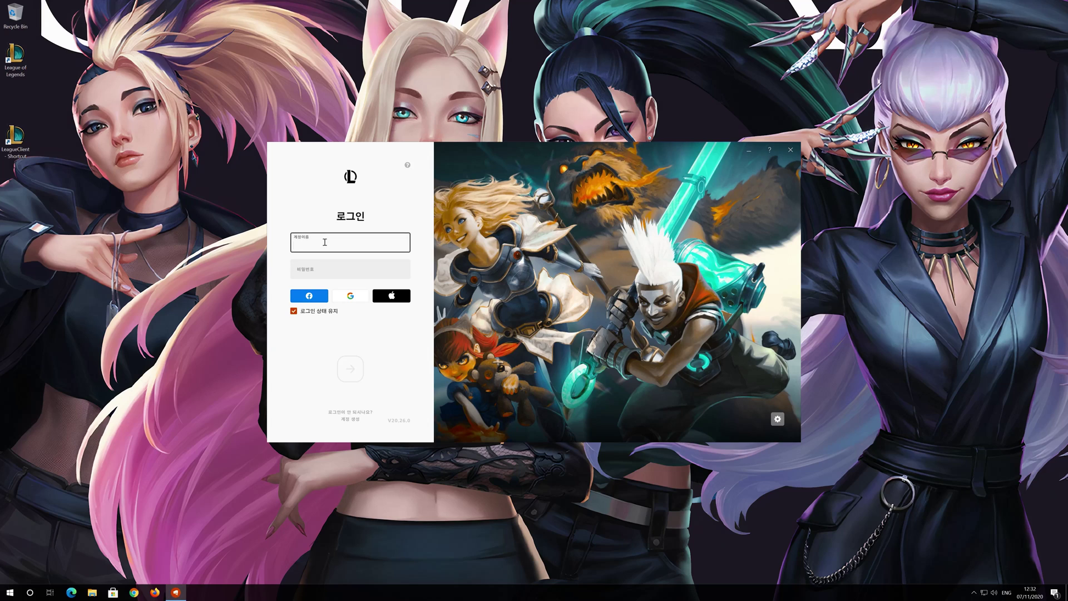
{"action": "type", "text": "TechFixIt"}
{"action": "key", "text": "Tab"}
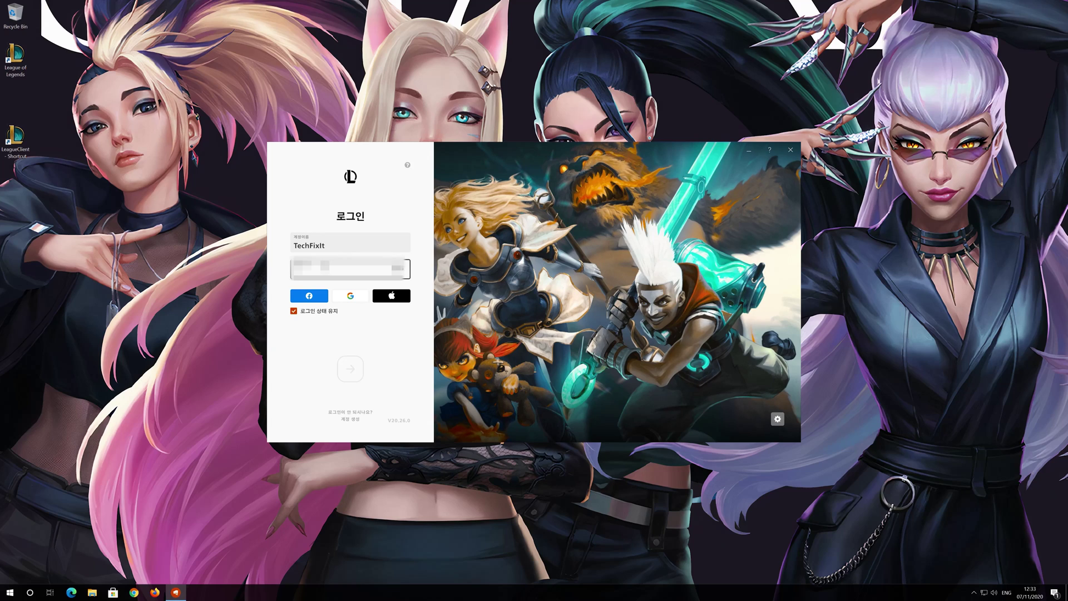
{"action": "type", "text": "a"}
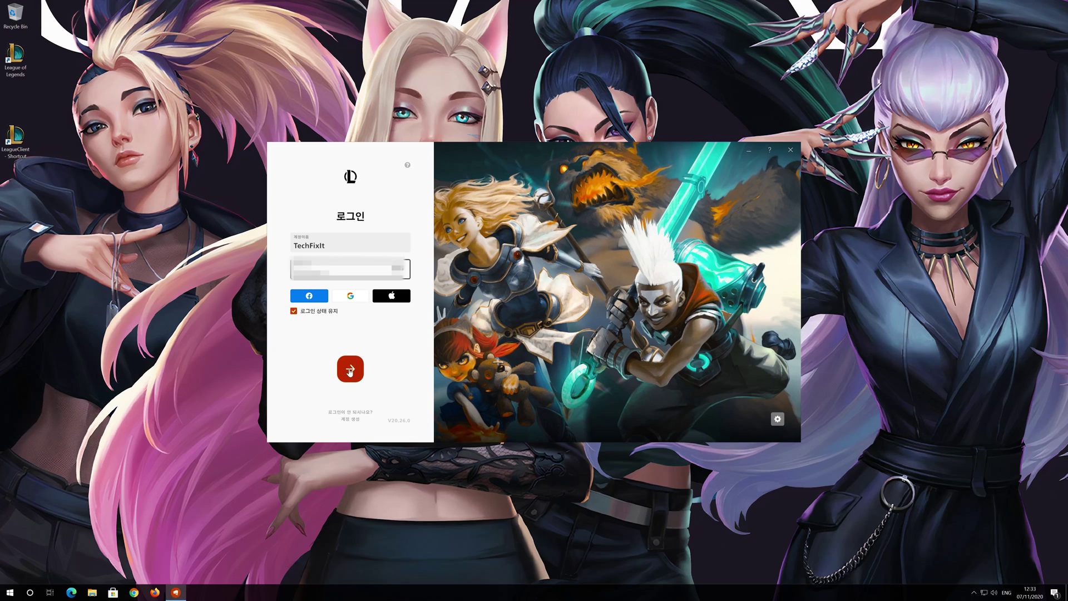
{"action": "left_click", "coordinate": [350, 370]}
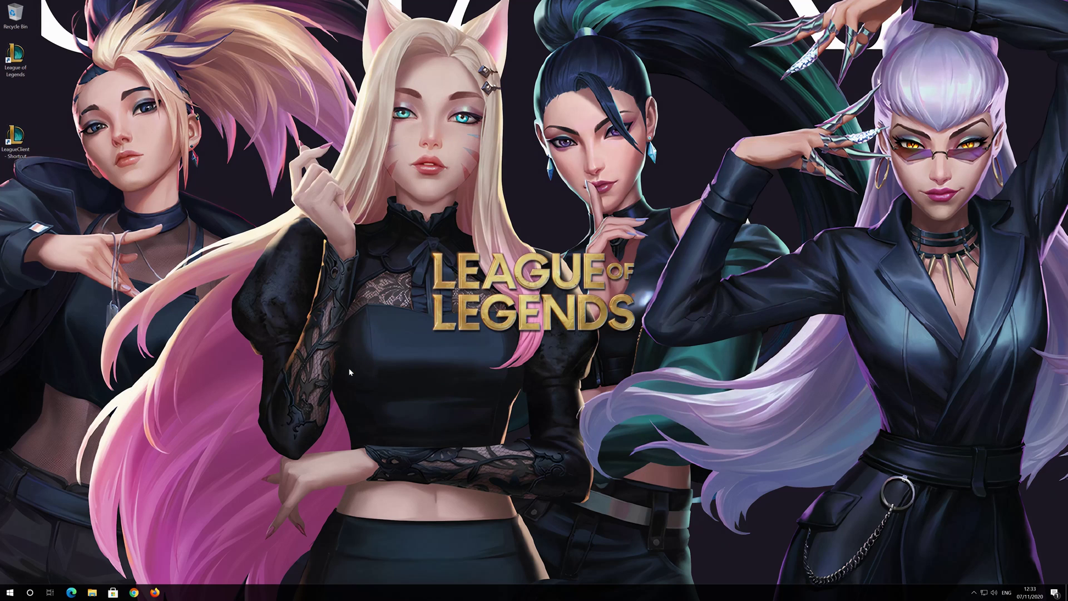